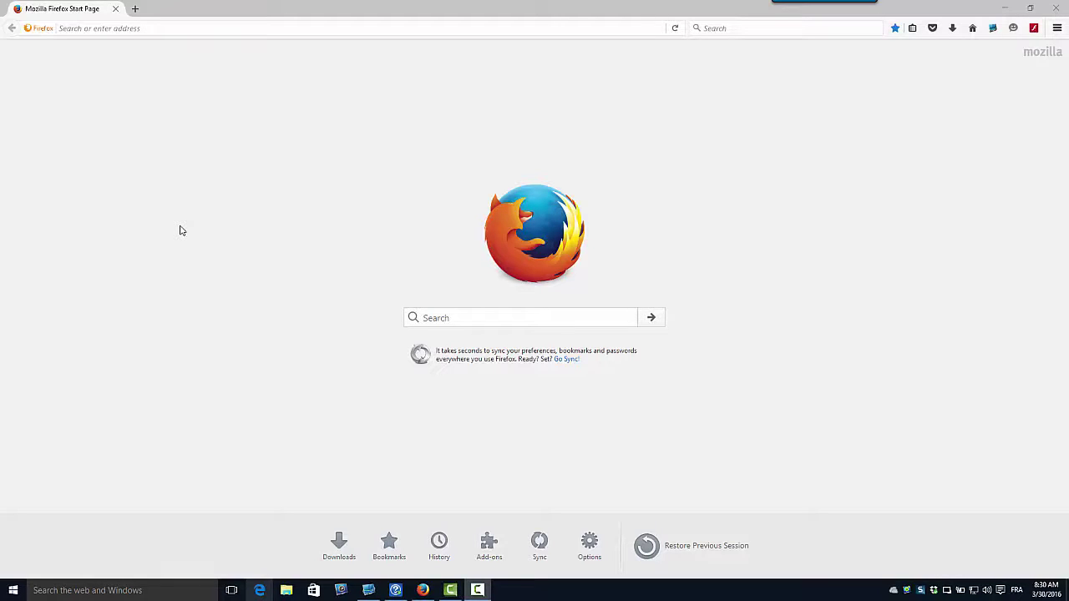
{"action": "left_click", "coordinate": [158, 28]}
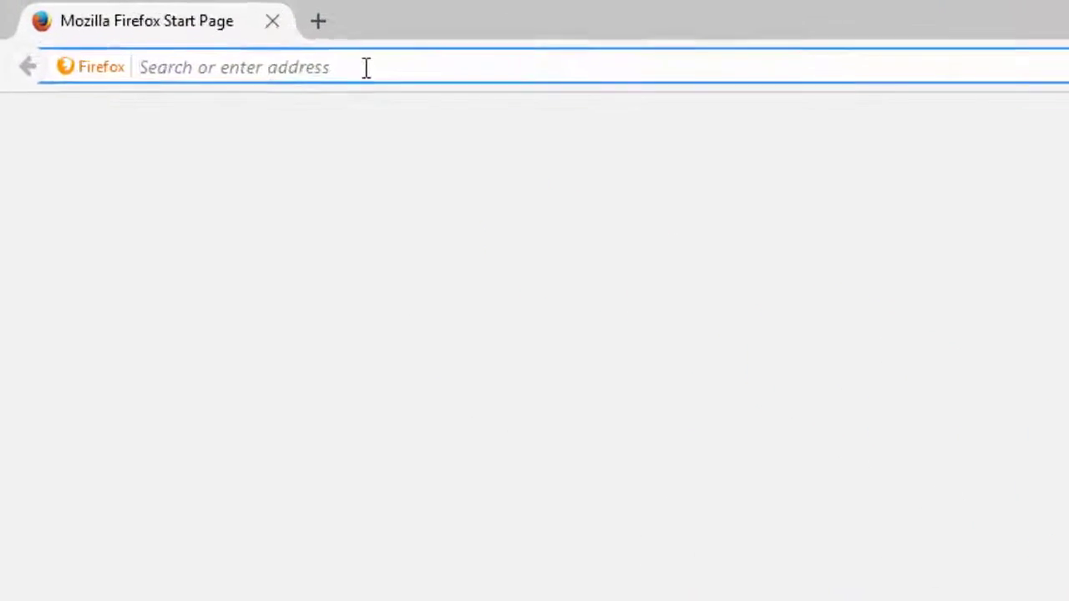
{"action": "type", "text": "ht"}
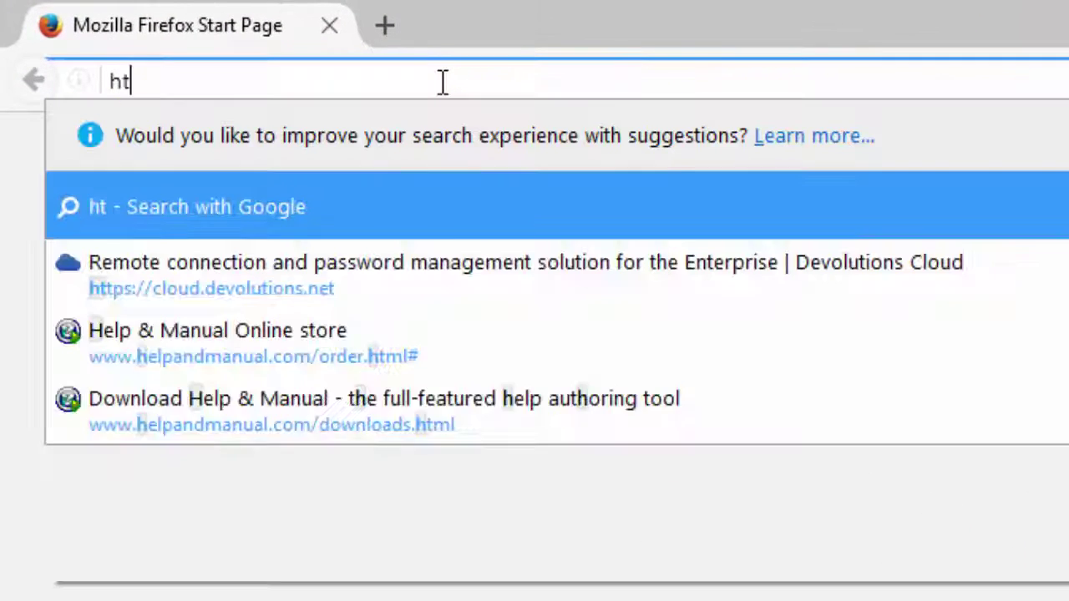
{"action": "type", "text": "tps://"}
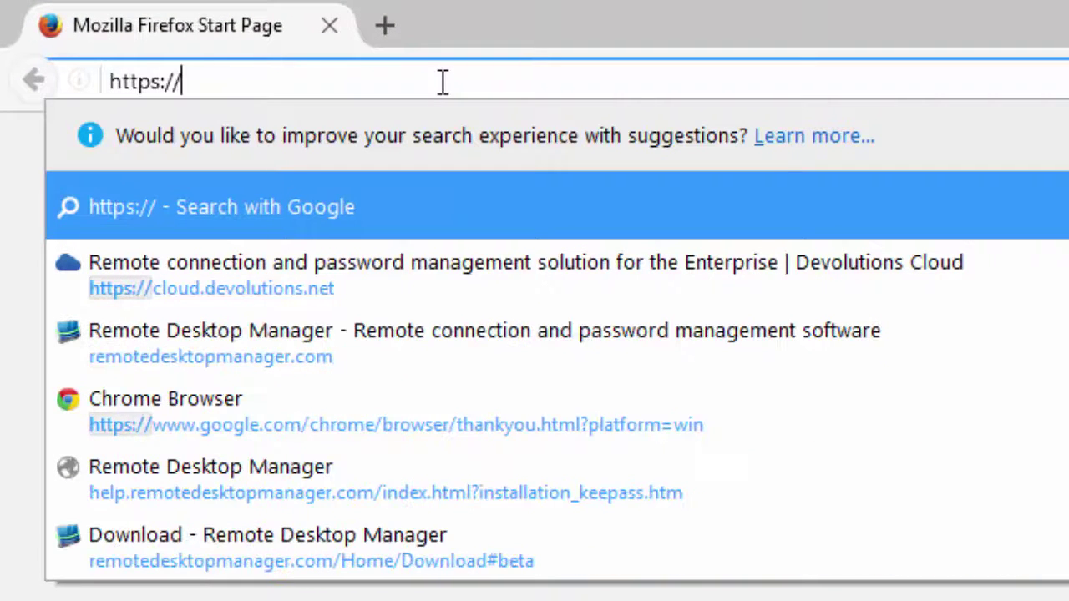
{"action": "type", "text": "cloud.de"}
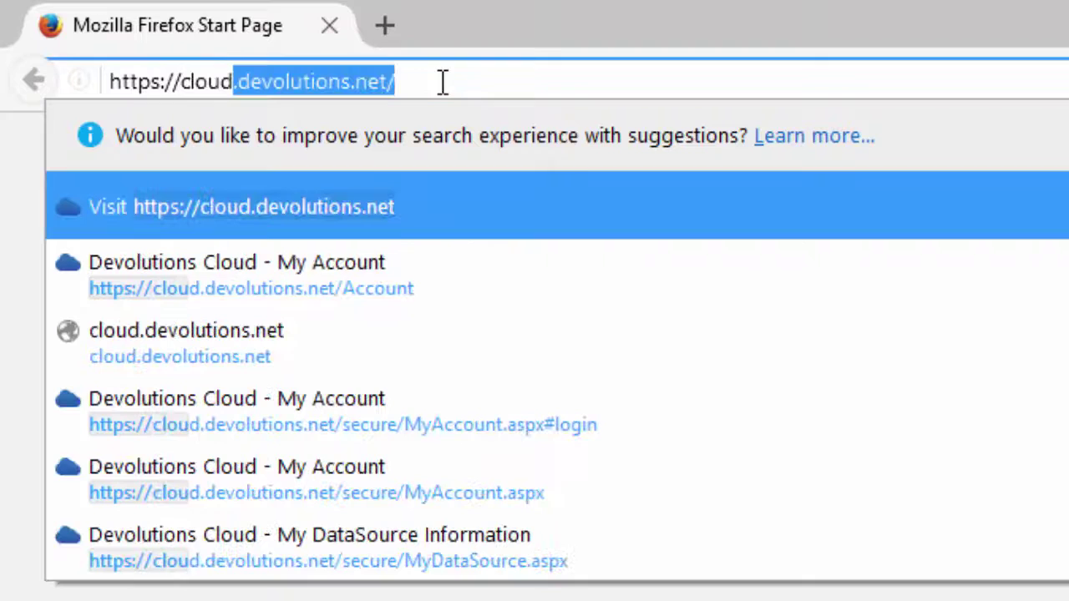
{"action": "type", "text": "volutions.net"}
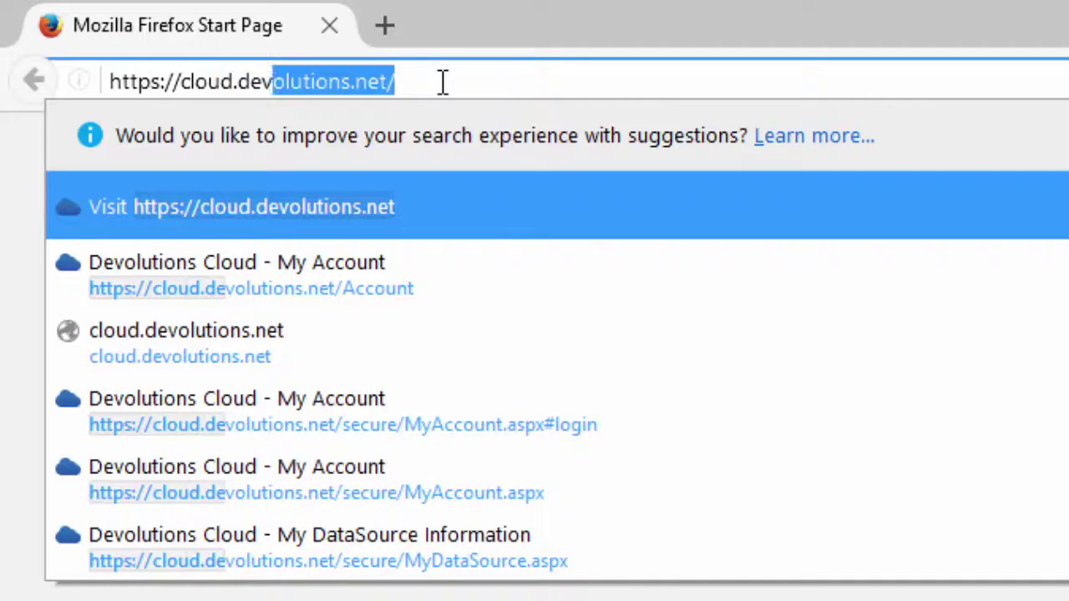
{"action": "key", "text": "Return"}
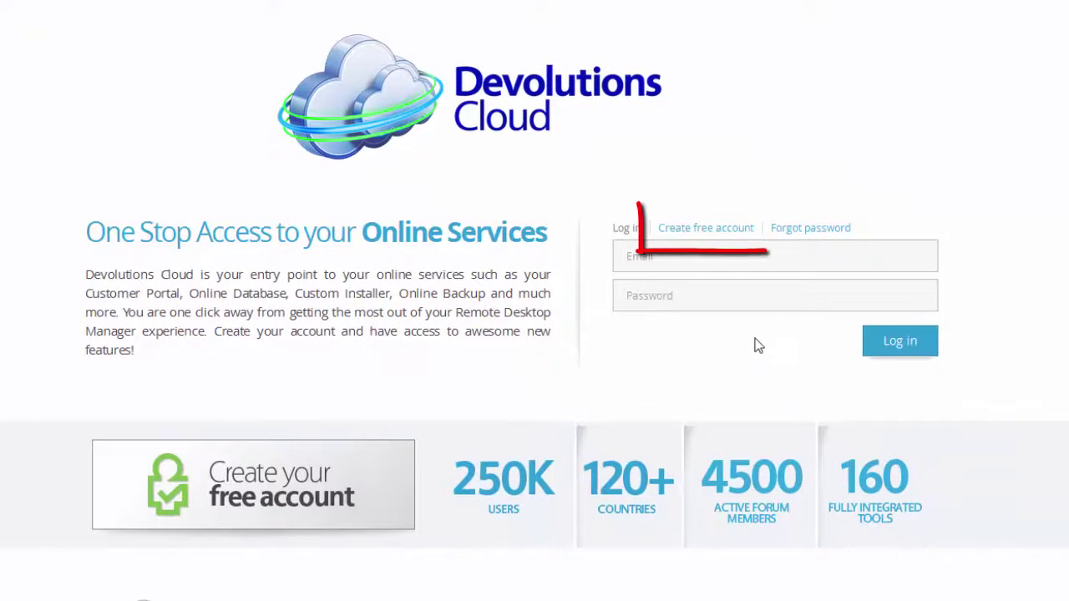
- Open the free-account sign-up form and start entering the account e-mail address
{"action": "left_click", "coordinate": [739, 232]}
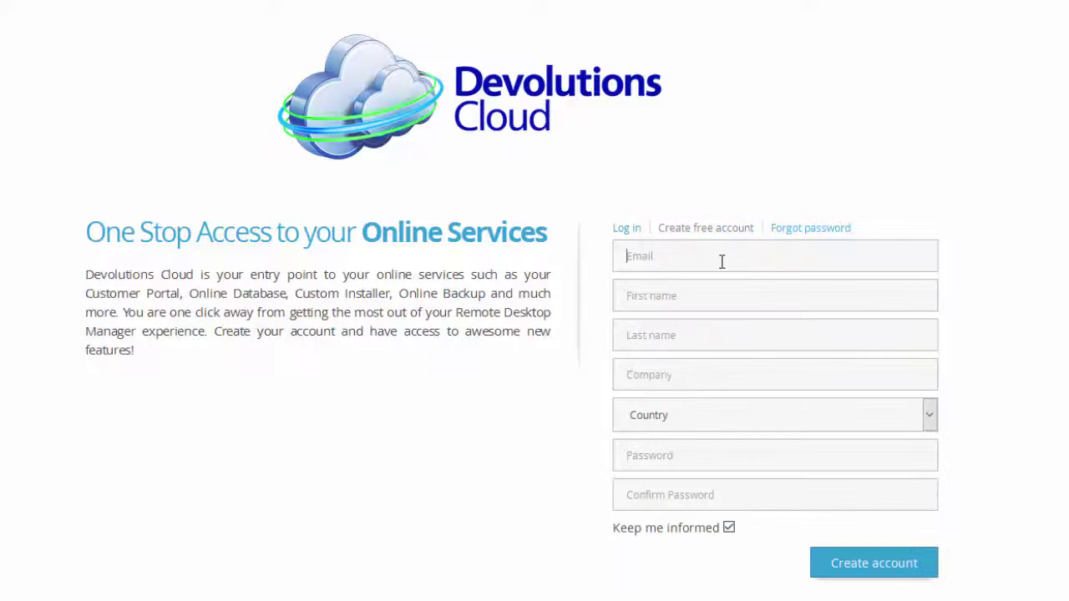
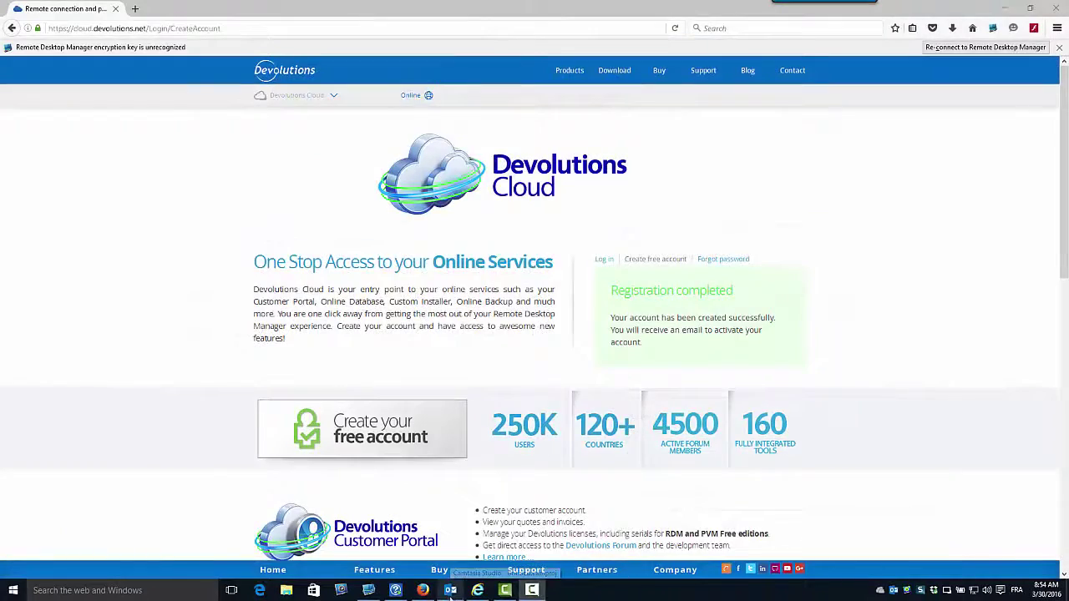
- Open the welcome email in Outlook and activate the new account
{"action": "left_click", "coordinate": [450, 590]}
{"action": "double_click", "coordinate": [65, 96]}
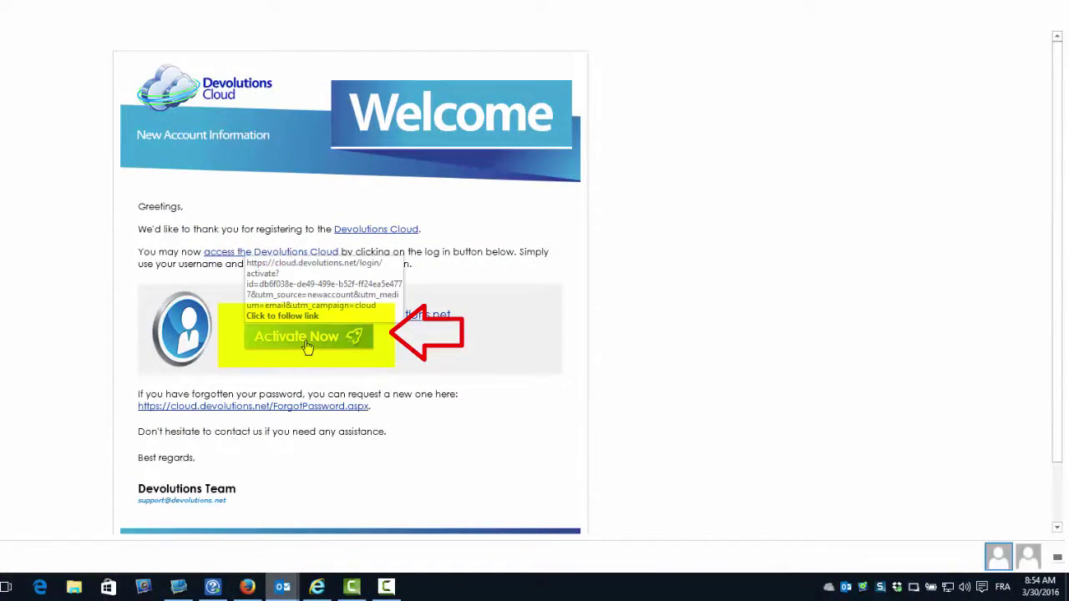
{"action": "left_click", "coordinate": [307, 342]}
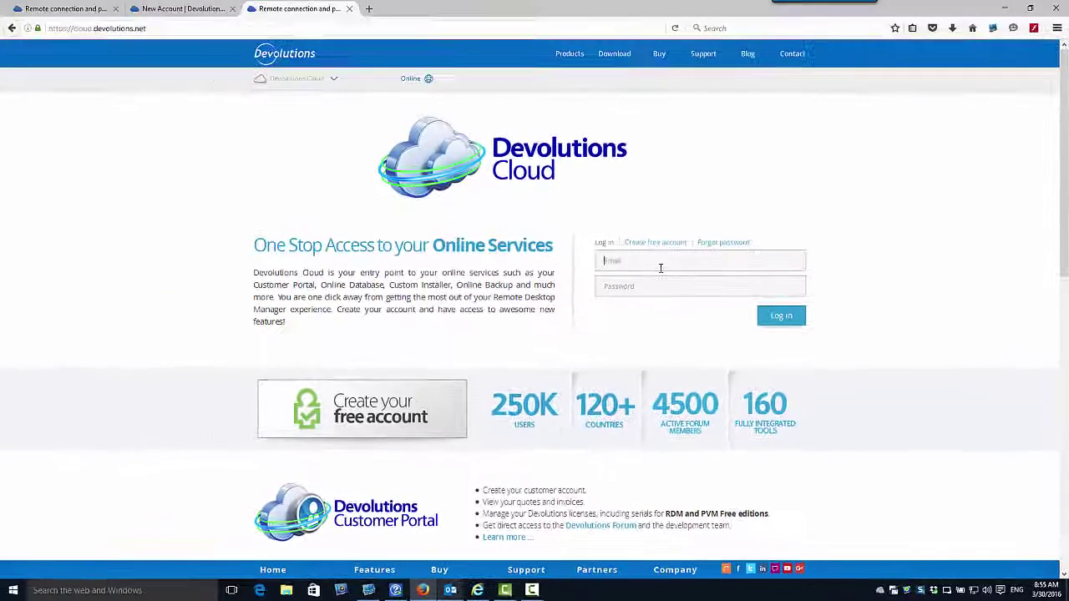
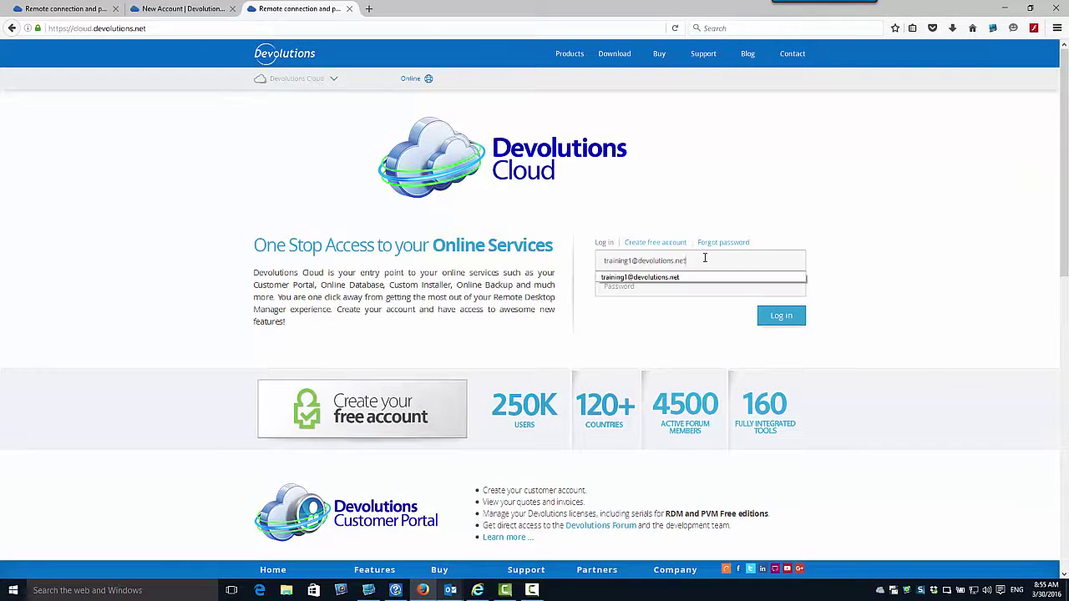
- Log in to Devolutions Cloud with the account e-mail and password
{"action": "key", "text": "Tab"}
{"action": "type", "text": "*"}
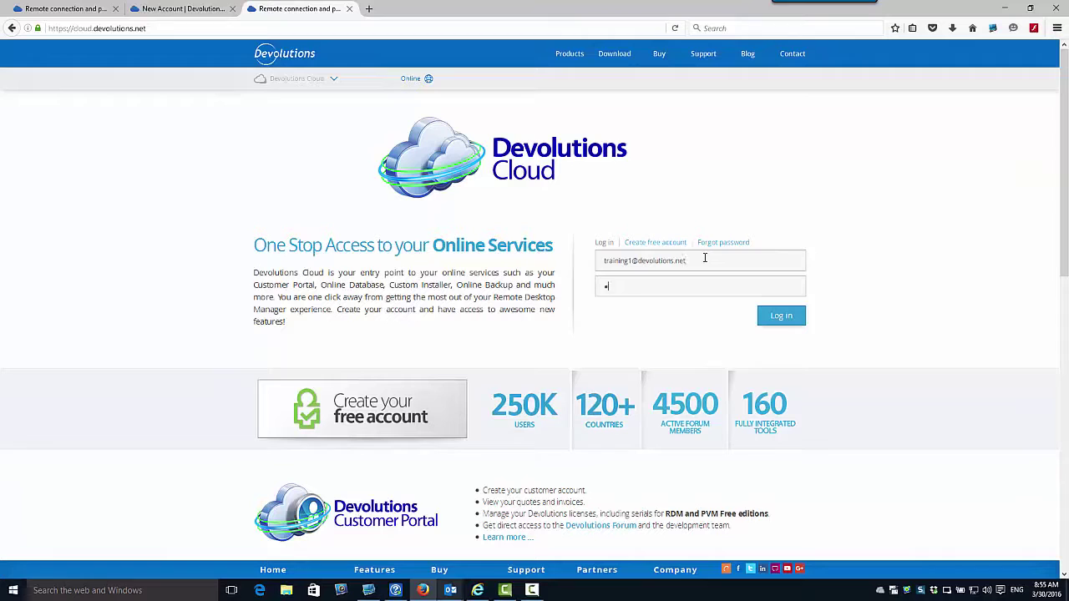
{"action": "type", "text": "*******"}
{"action": "key", "text": "Return"}
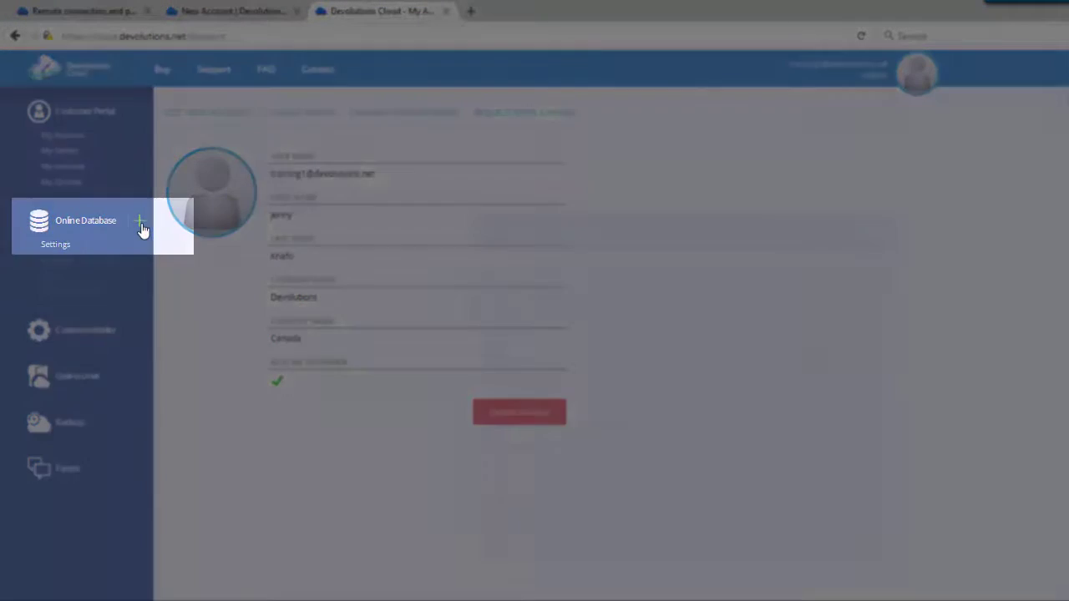
- Add online database DevCloud, described as Cloud Server, with a pasted existing subscription key
{"action": "left_click", "coordinate": [141, 224]}
{"action": "left_click", "coordinate": [553, 292]}
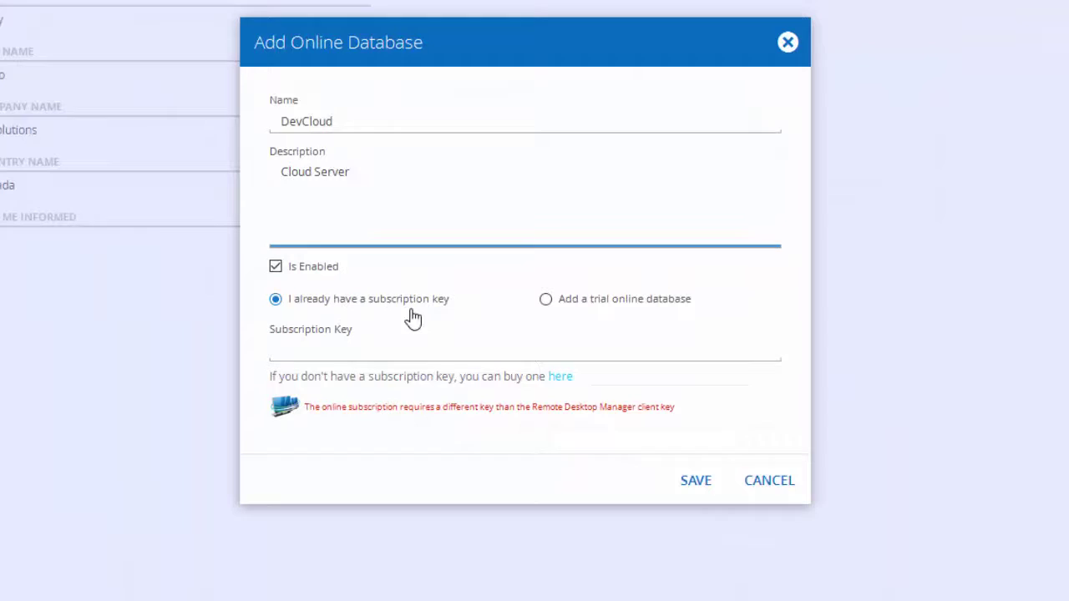
{"action": "left_click", "coordinate": [310, 355]}
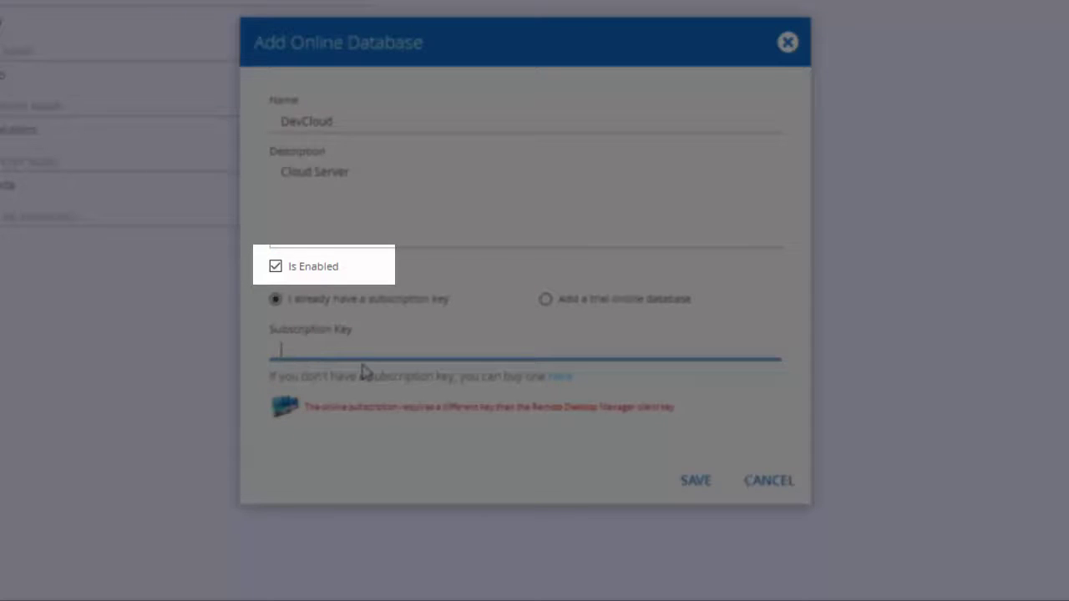
{"action": "left_click", "coordinate": [546, 301]}
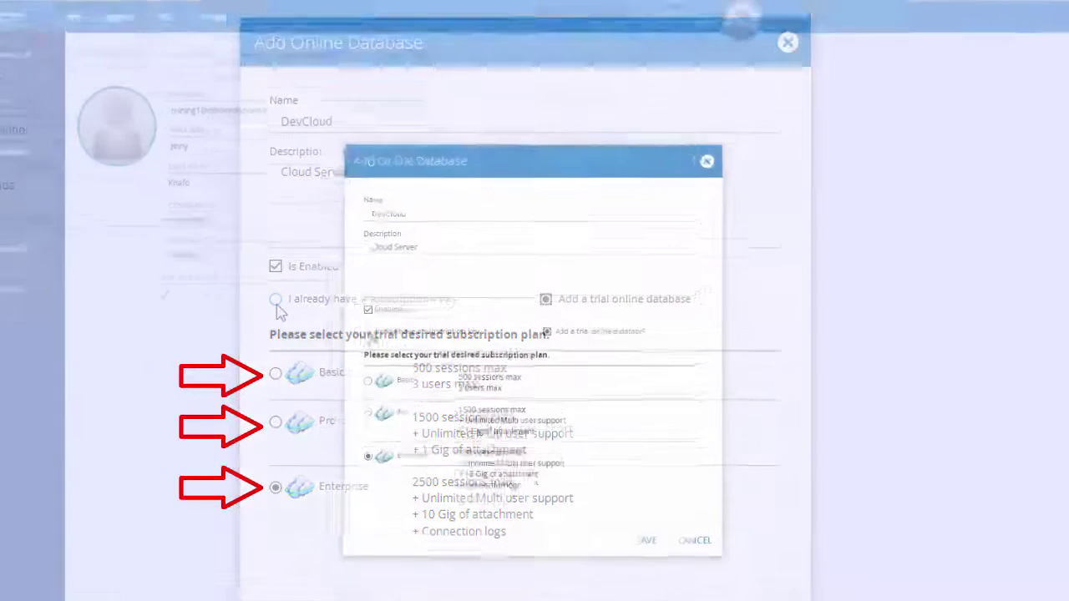
{"action": "left_click", "coordinate": [276, 300]}
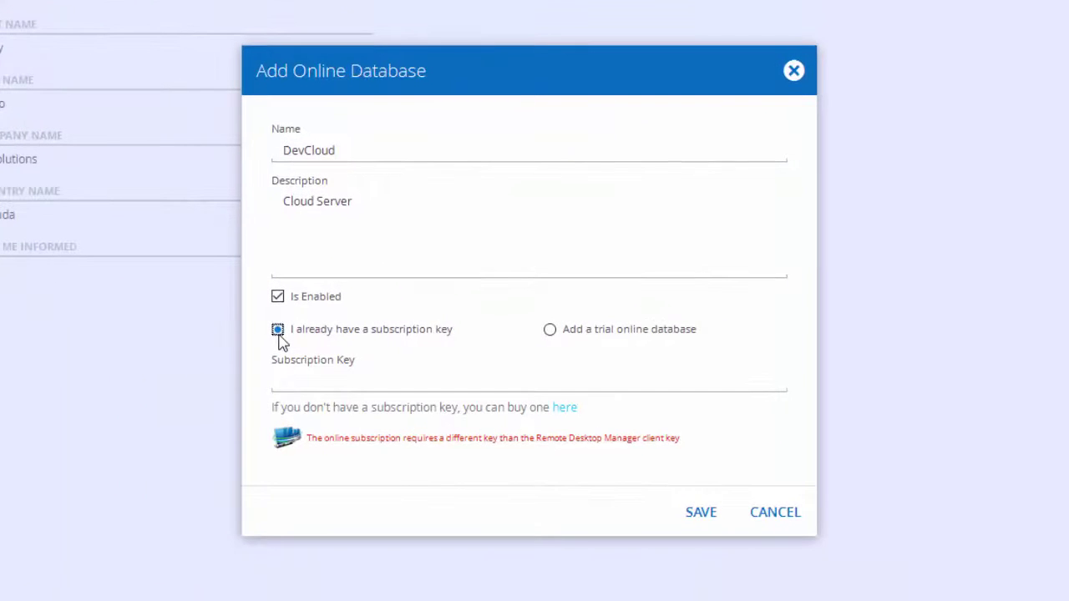
{"action": "left_click", "coordinate": [378, 385]}
{"action": "key", "text": "ctrl+v"}
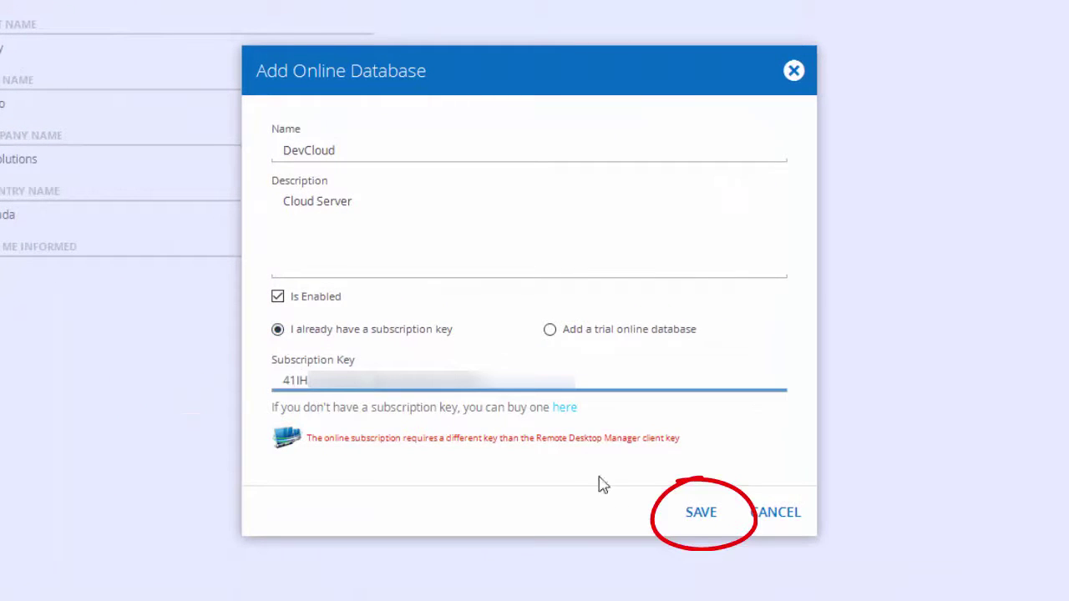
{"action": "left_click", "coordinate": [706, 516]}
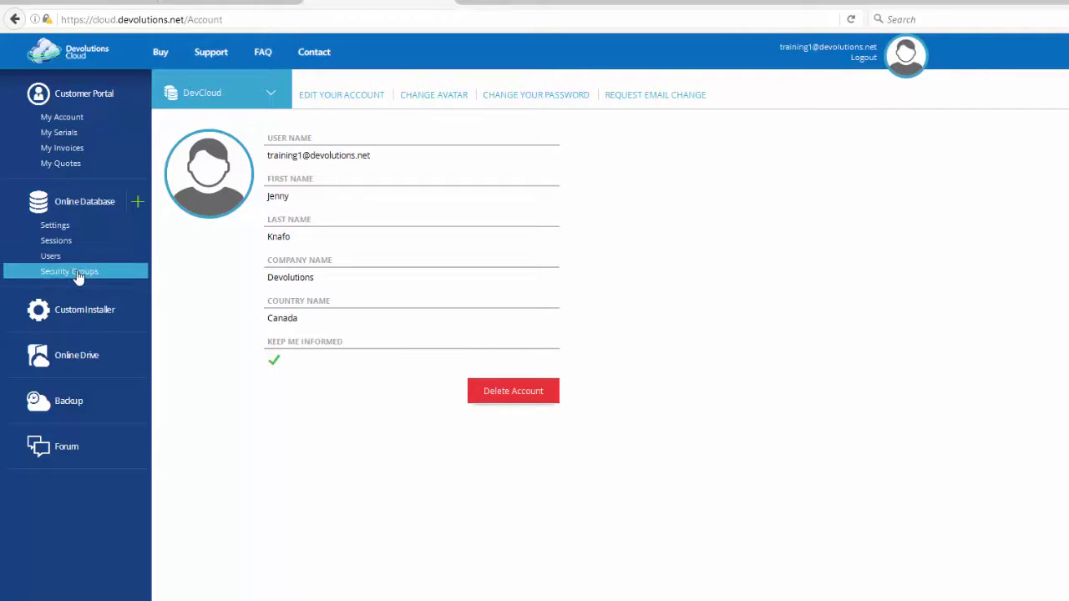
- Show the Settings page under Online Database in the left sidebar
{"action": "left_click", "coordinate": [74, 227]}
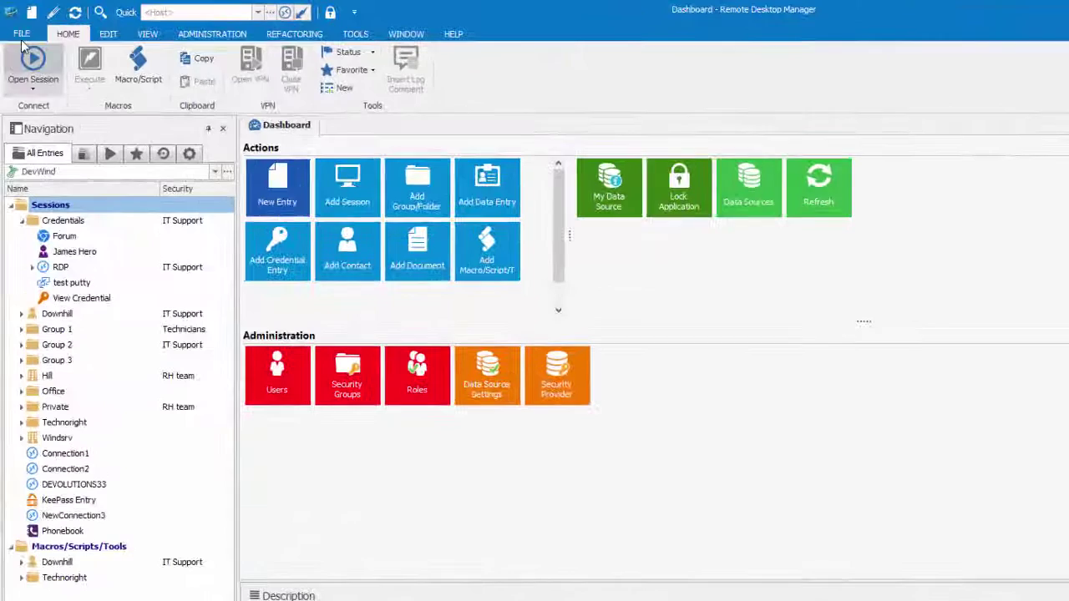
- Sign in via File > Online Account with the pasted password, then go back to the Dashboard
{"action": "left_click", "coordinate": [23, 33]}
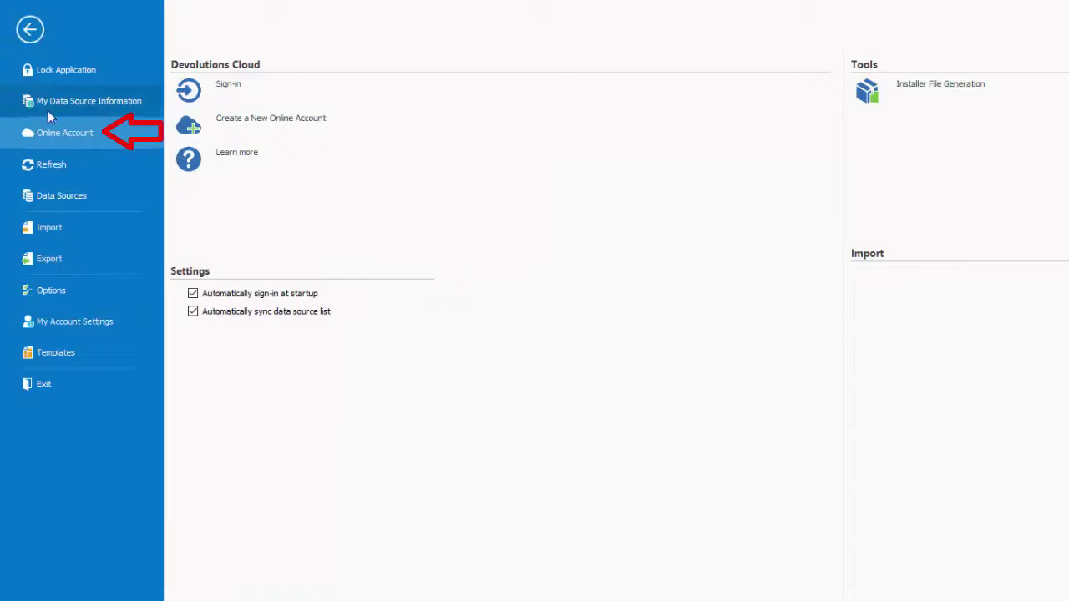
{"action": "left_click", "coordinate": [246, 92]}
{"action": "key", "text": "ctrl+v"}
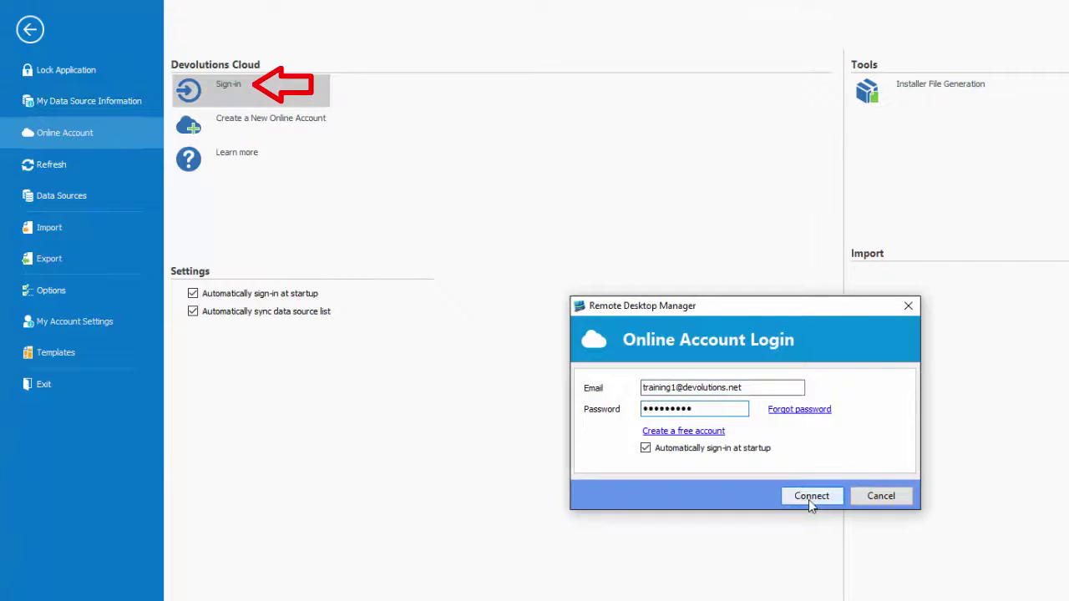
{"action": "left_click", "coordinate": [809, 499]}
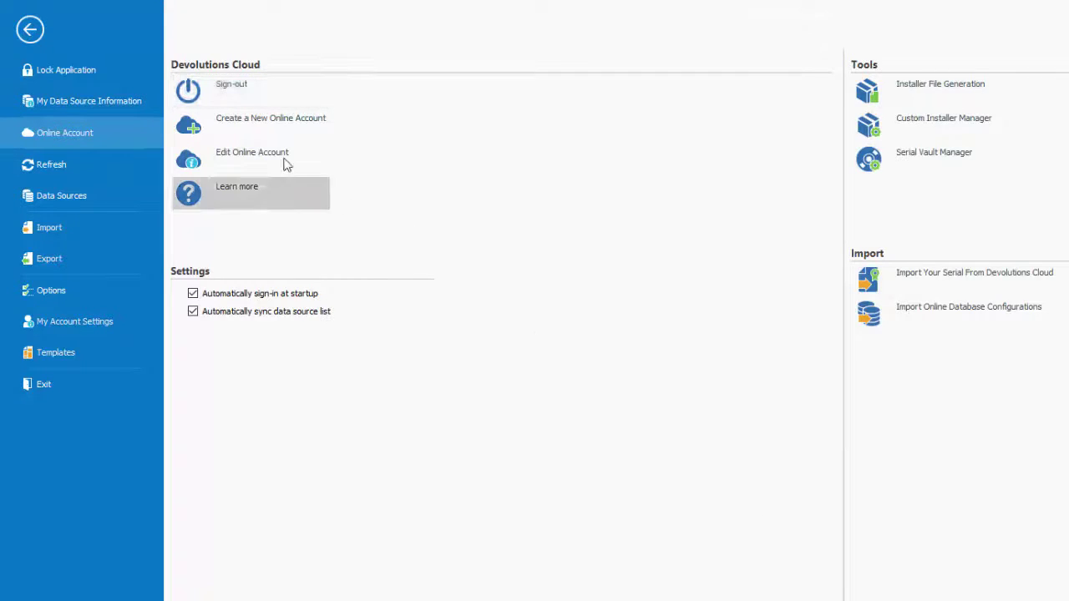
{"action": "left_click", "coordinate": [29, 31]}
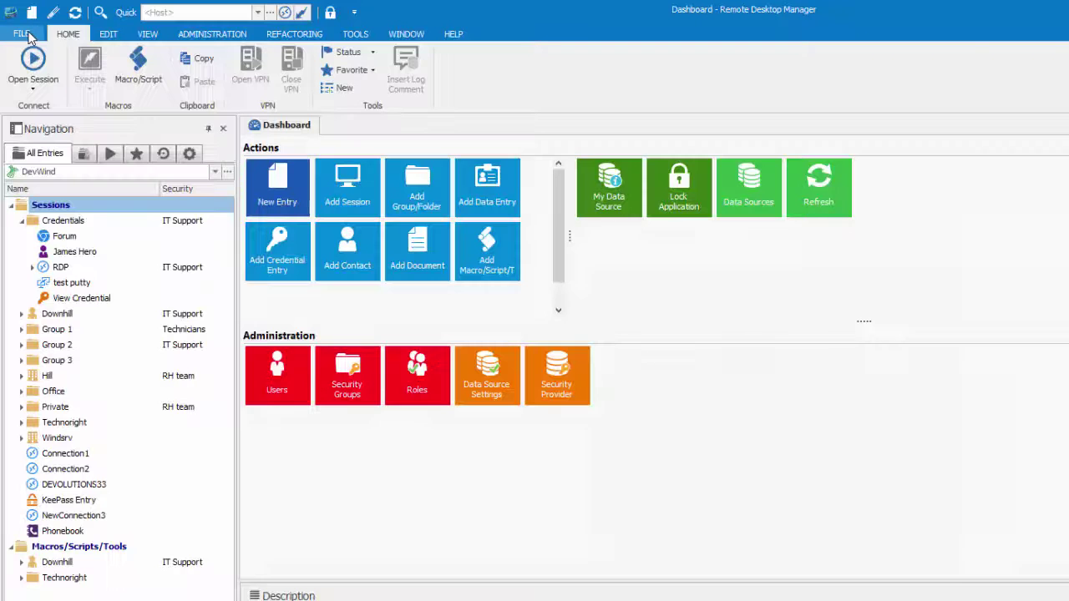
- Switch the active data source to RDMO - DevCloud
{"action": "left_click", "coordinate": [119, 173]}
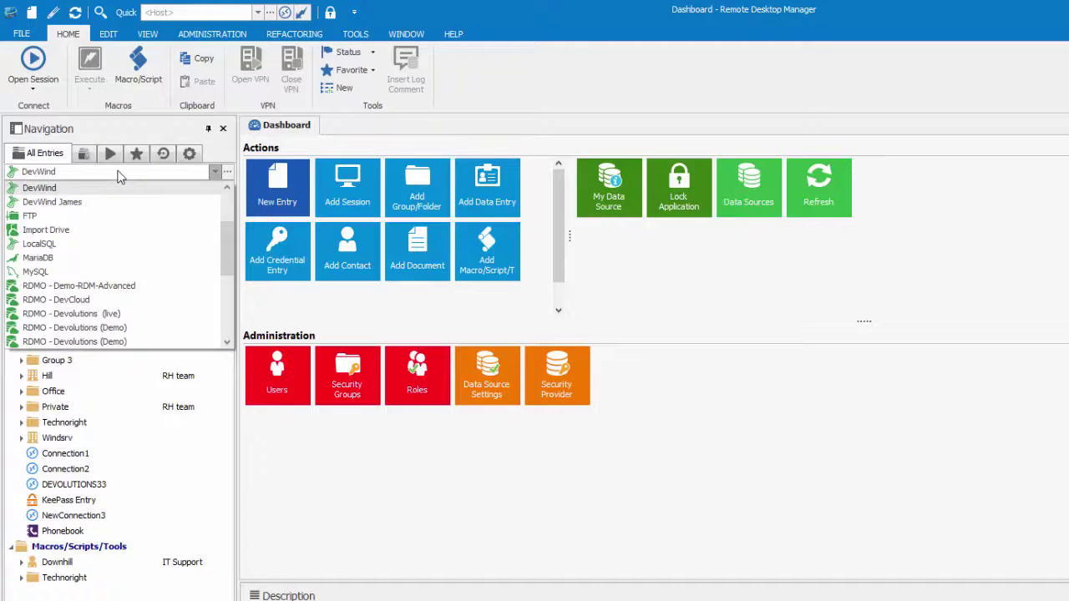
{"action": "left_click", "coordinate": [112, 300]}
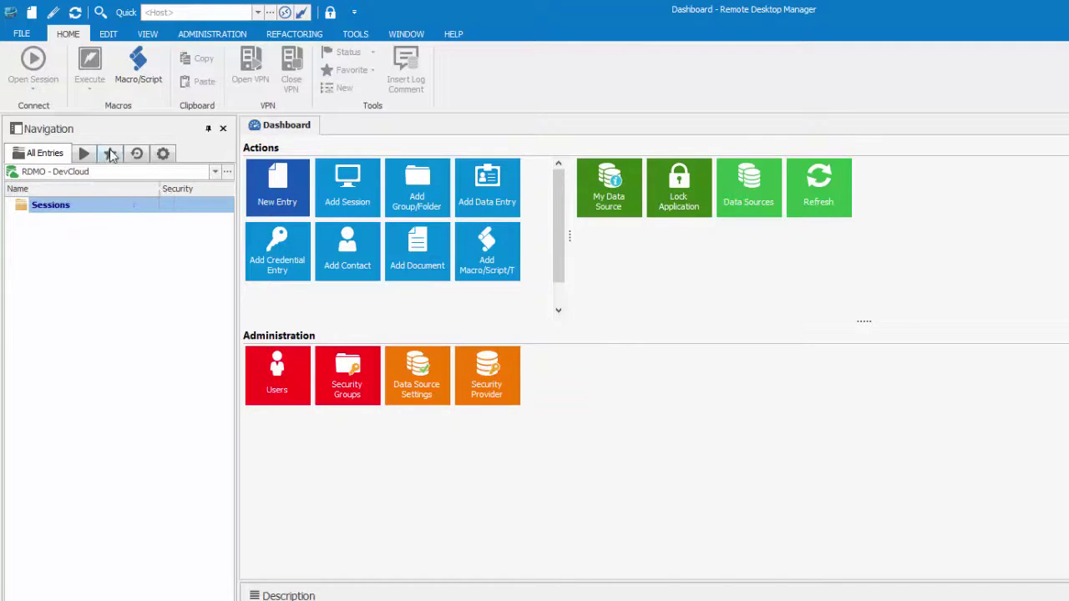
{"action": "left_click", "coordinate": [30, 32]}
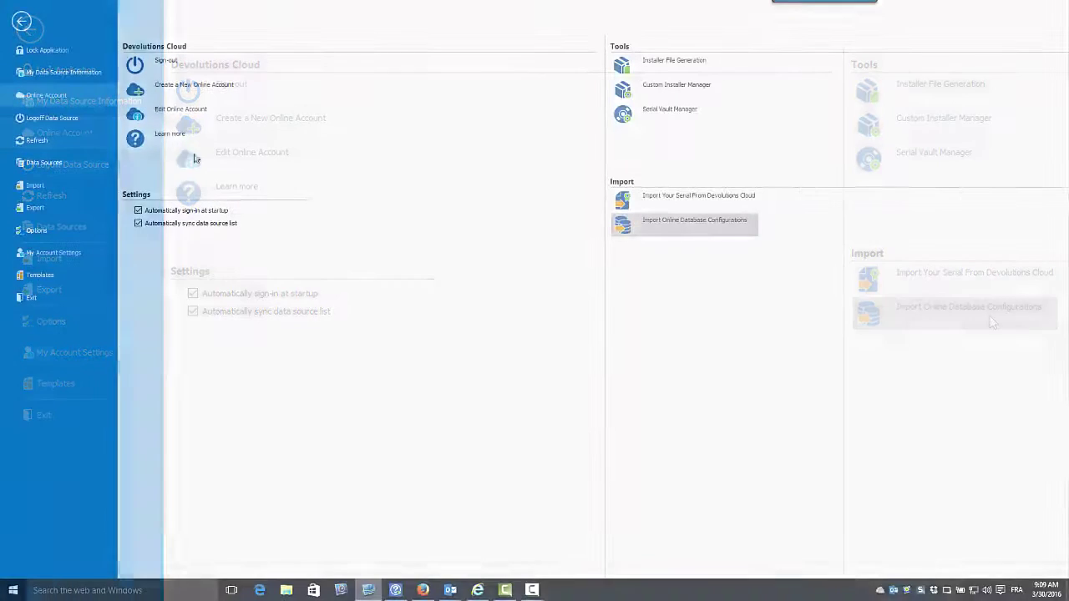
{"action": "left_click", "coordinate": [21, 21]}
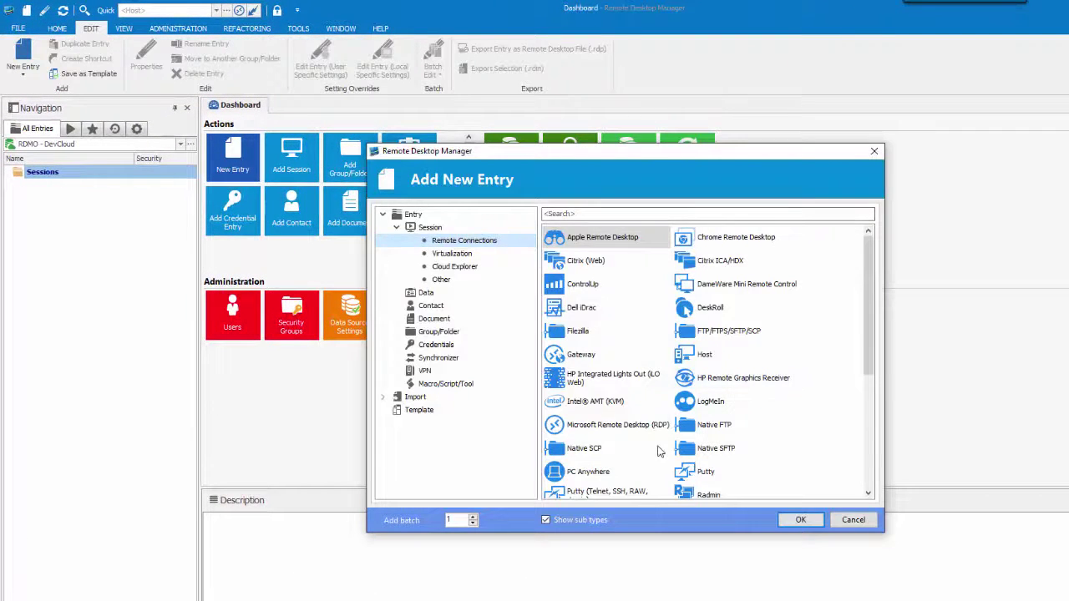
- Create an RDP entry named RemoteServer for computer windsrv-sql
{"action": "left_click", "coordinate": [813, 528]}
{"action": "type", "text": "RemoteServer"}
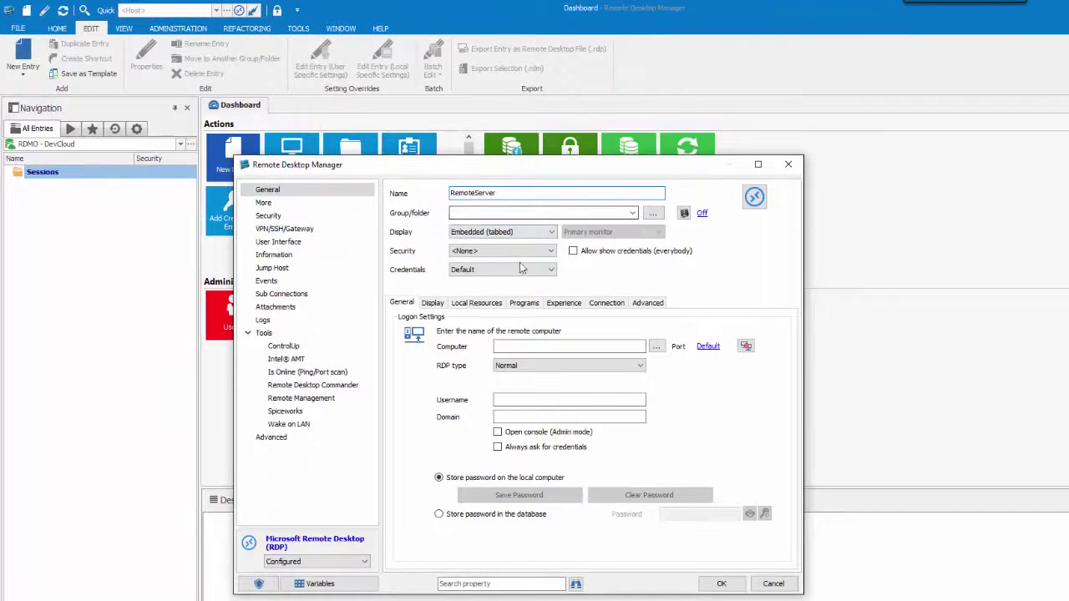
{"action": "left_click", "coordinate": [568, 346]}
{"action": "type", "text": "windsrv-sql"}
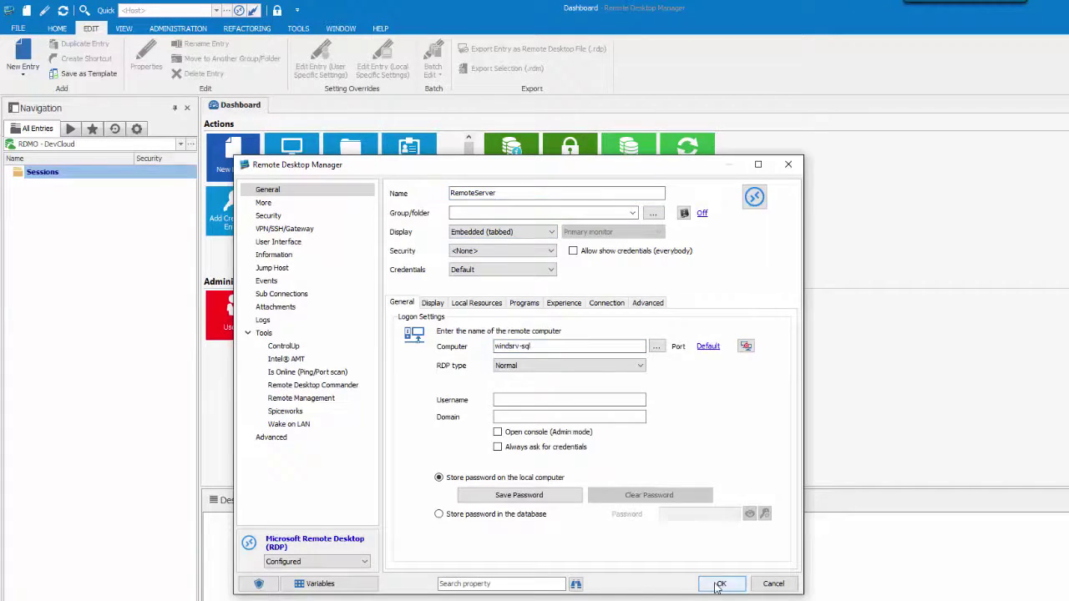
{"action": "left_click", "coordinate": [718, 584]}
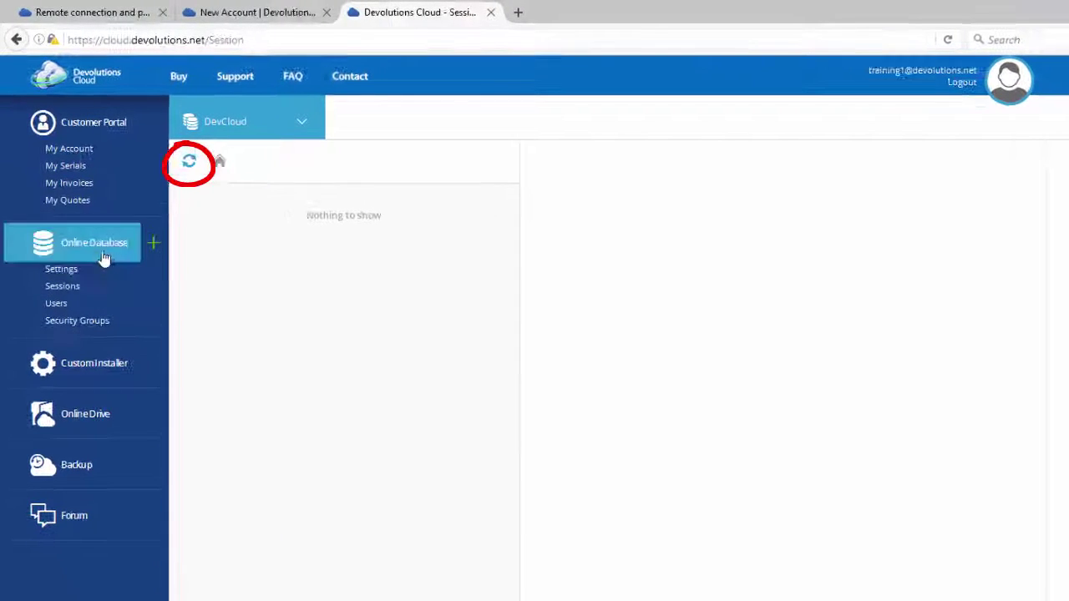
- Refresh the DevCloud Sessions list so RemoteServer appears
{"action": "left_click", "coordinate": [189, 163]}
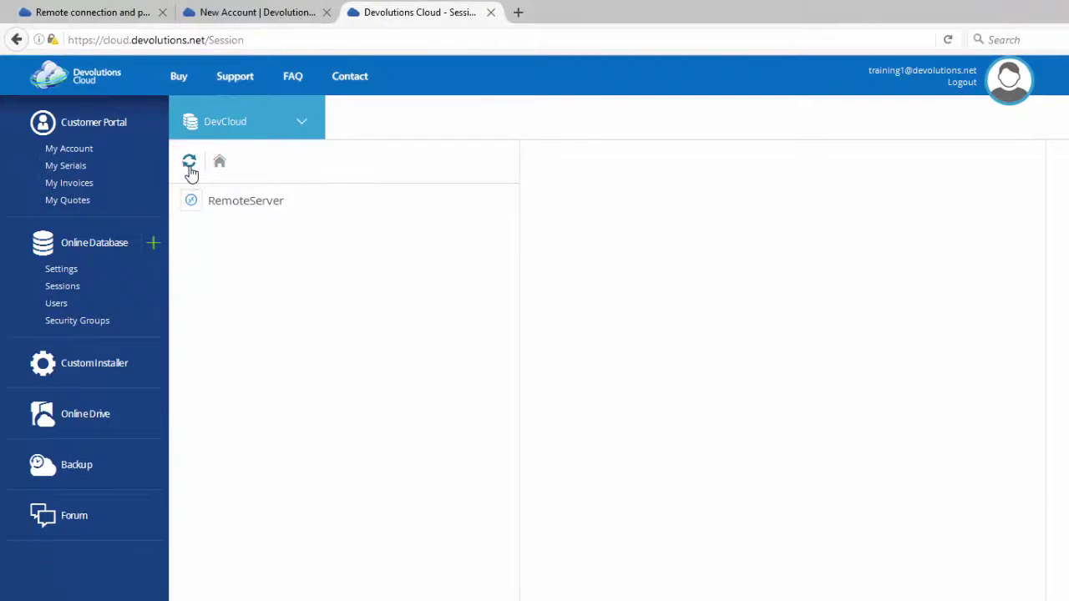
{"action": "mouse_move", "coordinate": [262, 214]}
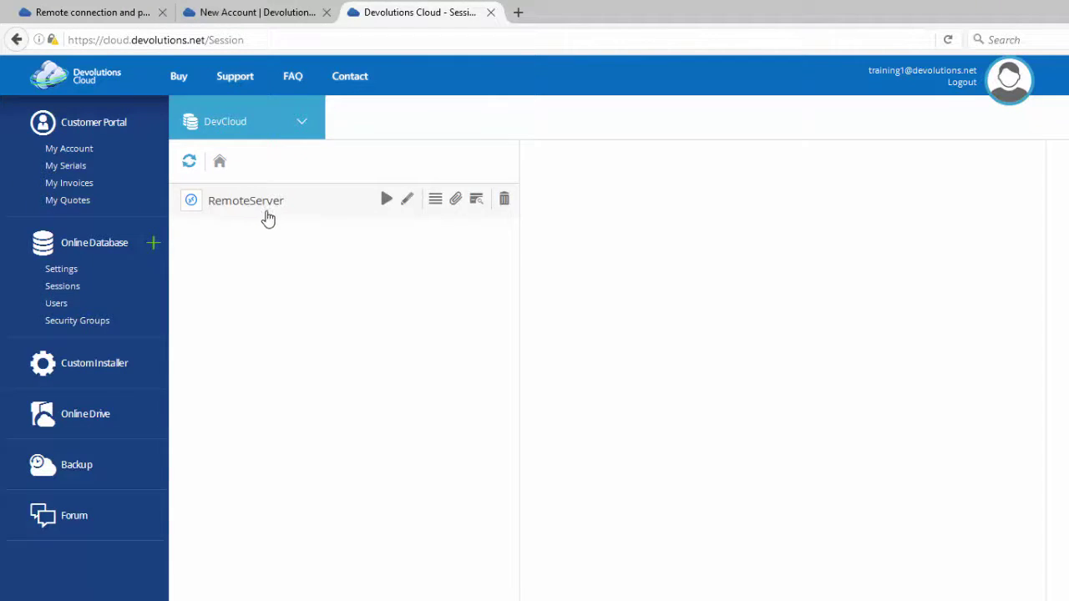
- Launch RemoteServer from the web portal and view its properties in Remote Desktop Manager
{"action": "left_click", "coordinate": [385, 200]}
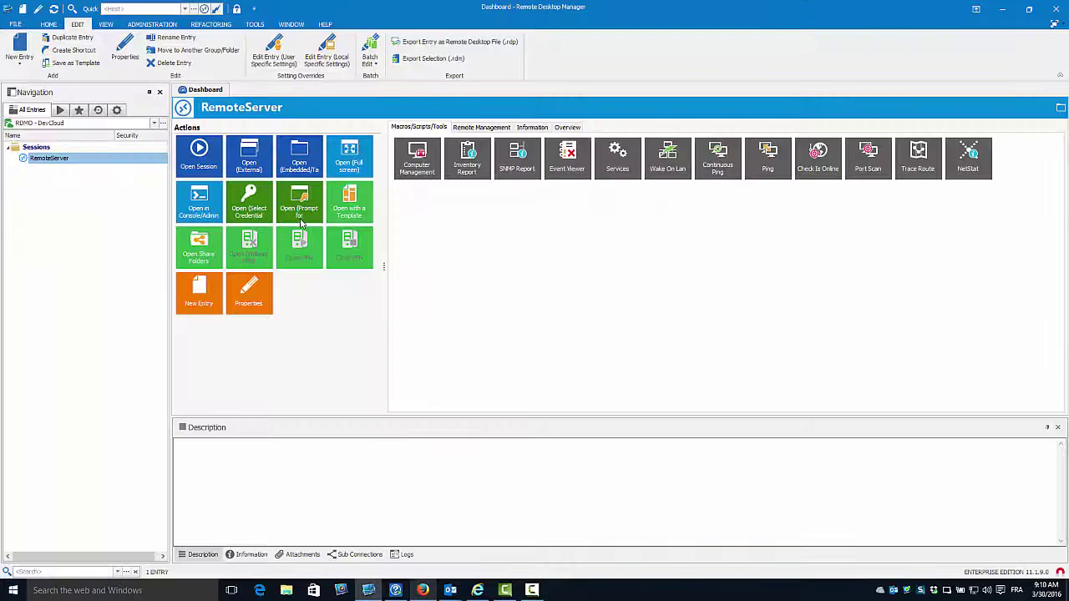
{"action": "key", "text": "ctrl+e"}
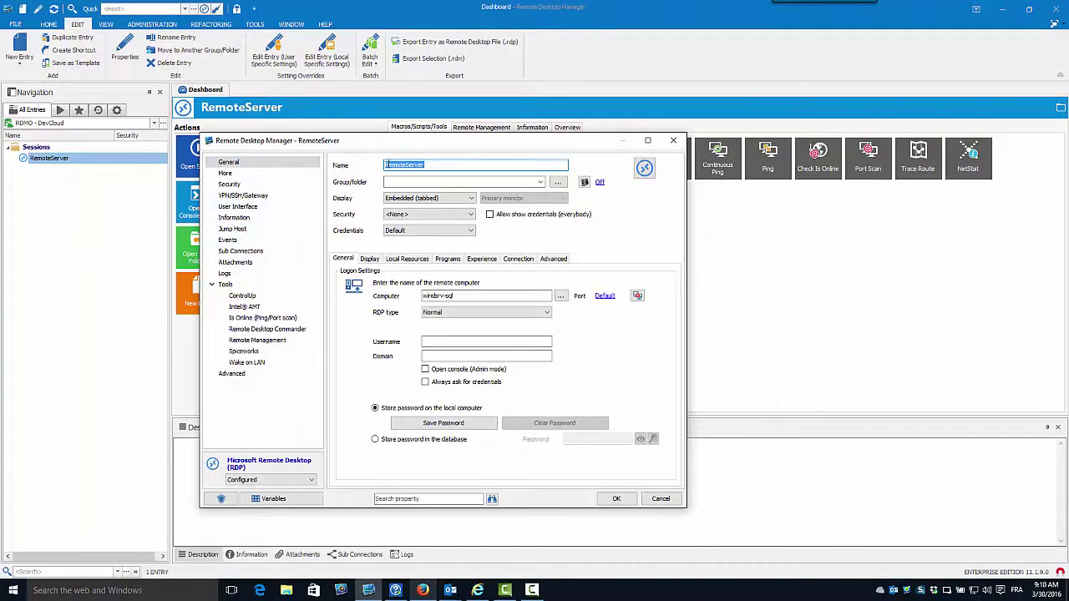